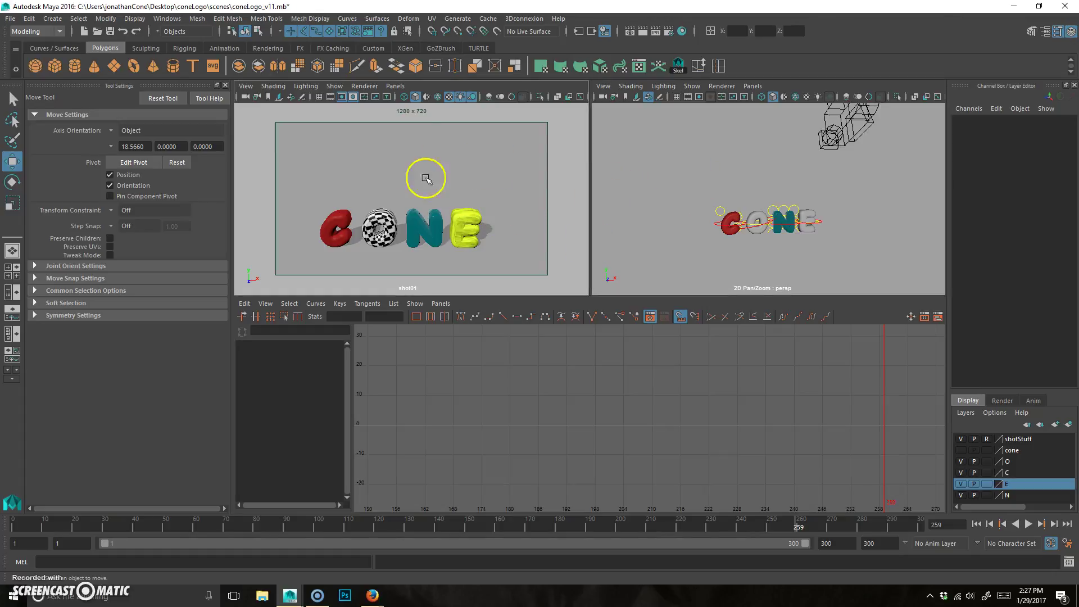
# - Maximize the shot01 camera view and turn off its resolution gate
pyautogui.press('space')
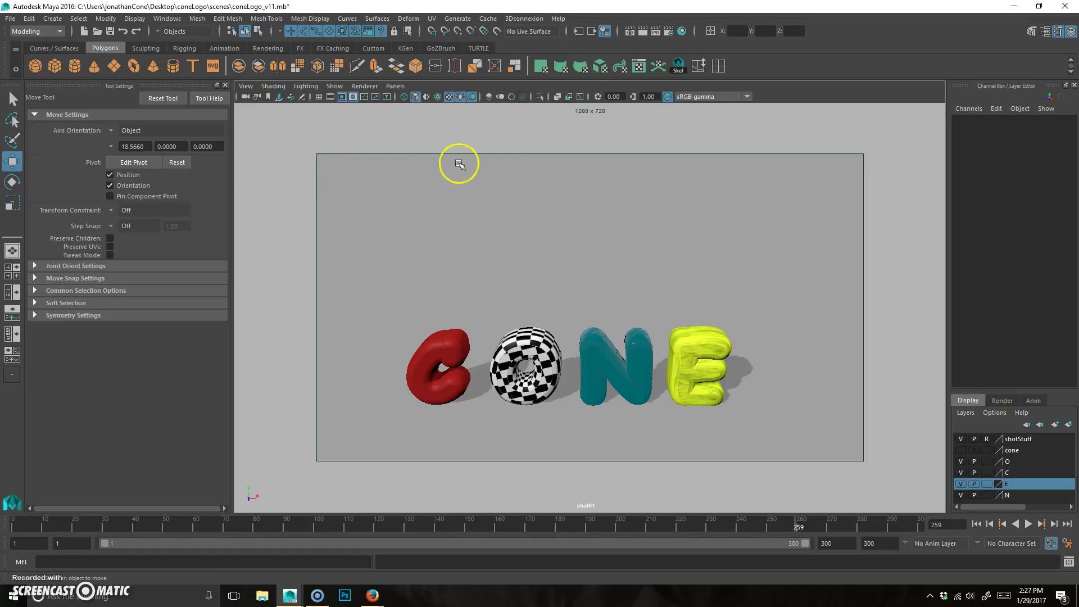
pyautogui.click(341, 97)
pyautogui.click(342, 97)
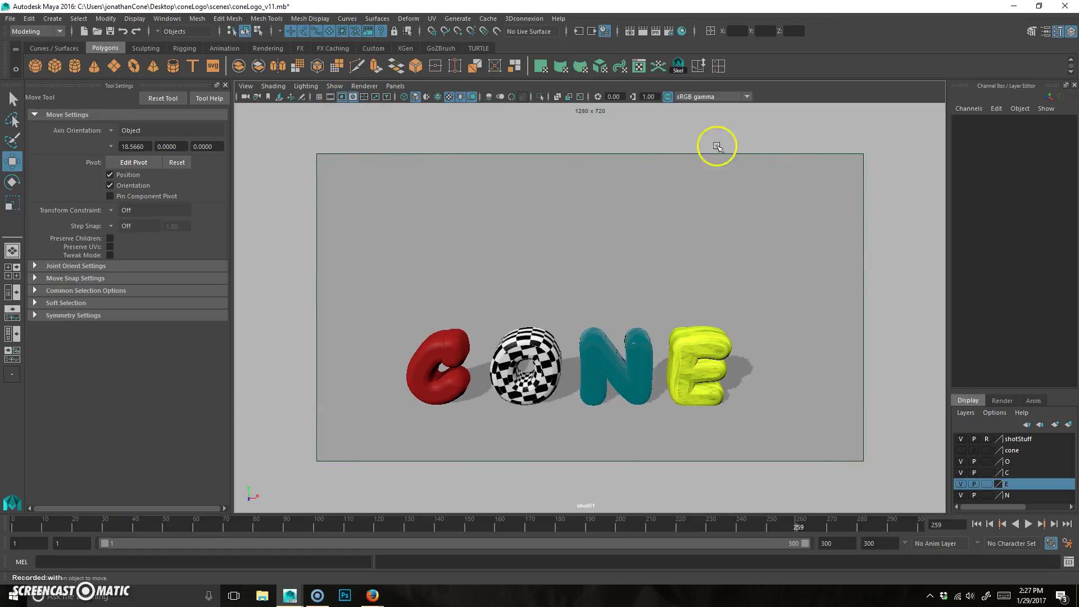
pyautogui.click(343, 97)
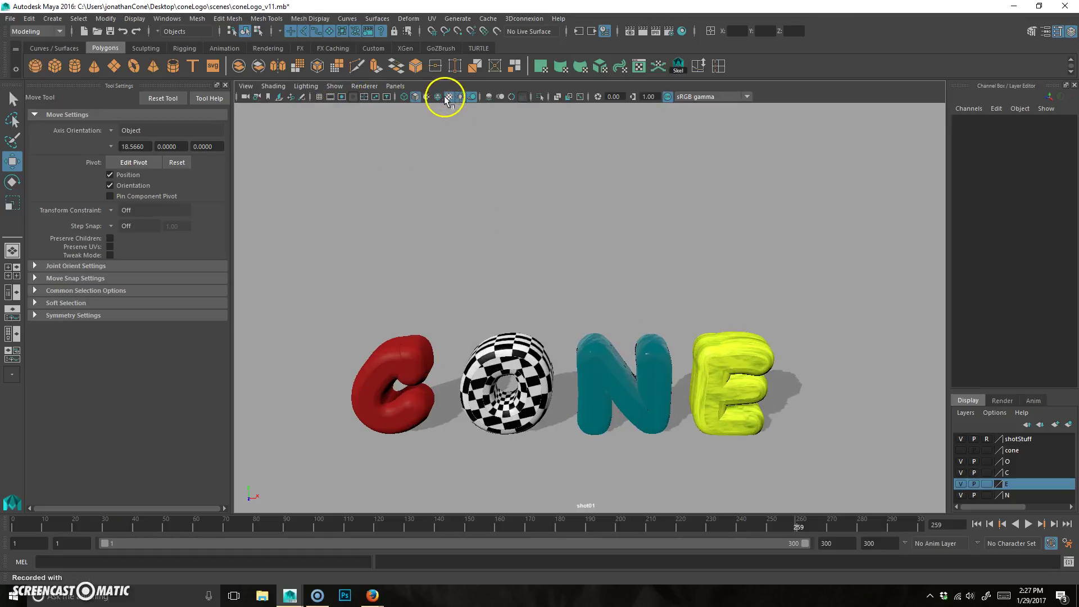
# - Switch the camera view between wireframe and smooth shading with textures and all lights enabled
pyautogui.press('4')
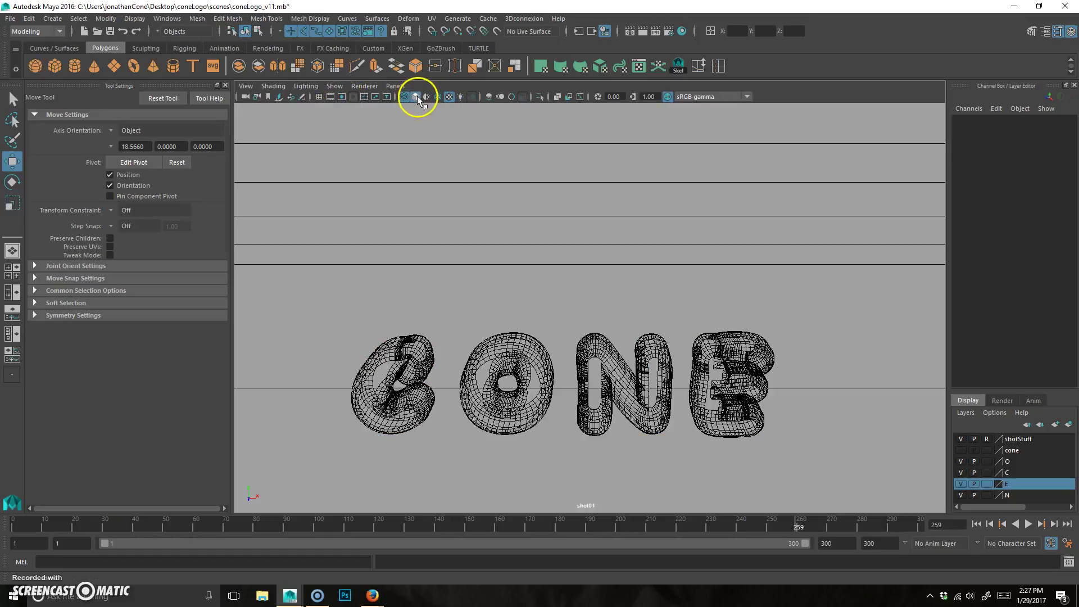
pyautogui.click(415, 98)
pyautogui.click(449, 97)
pyautogui.click(450, 97)
pyautogui.click(462, 97)
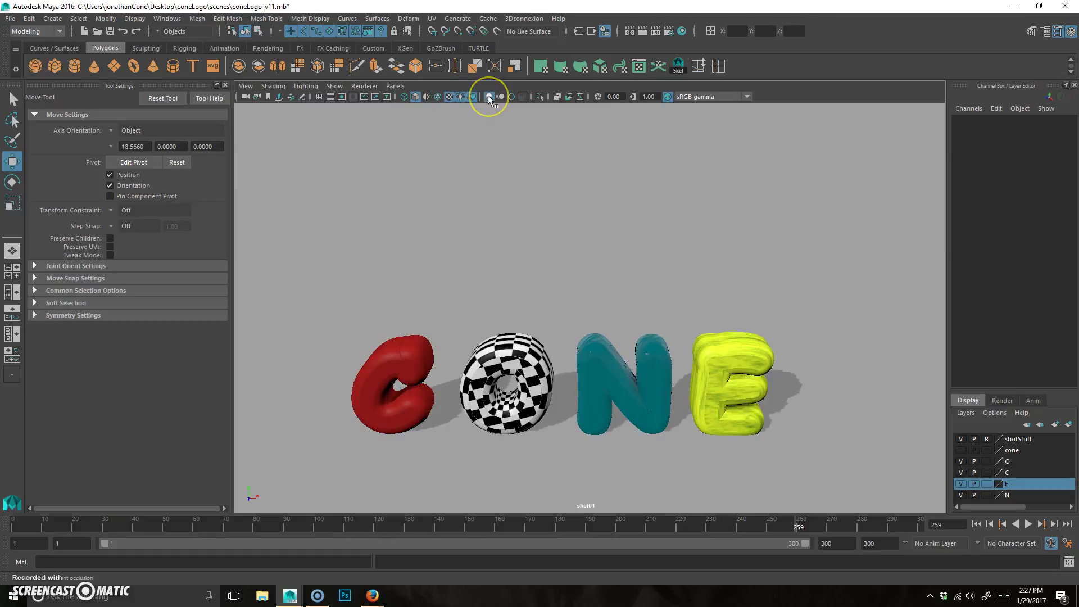
# - Enable ambient occlusion, motion blur and multisample anti-aliasing in the camera view, and scrub the animation to frame 165
pyautogui.click(489, 96)
pyautogui.click(501, 97)
pyautogui.click(512, 97)
pyautogui.moveTo(181, 527); pyautogui.dragTo(317, 529)
pyautogui.moveTo(389, 529); pyautogui.dragTo(509, 558)
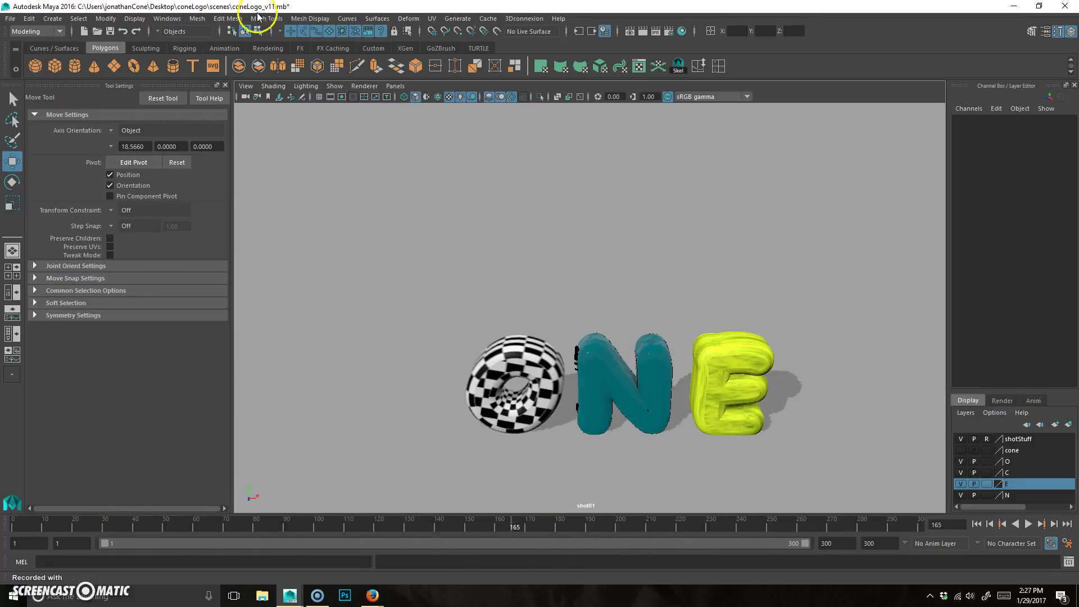
# - Hide the view axis and camera names from the heads-up display
pyautogui.click(135, 18)
pyautogui.moveTo(184, 73)
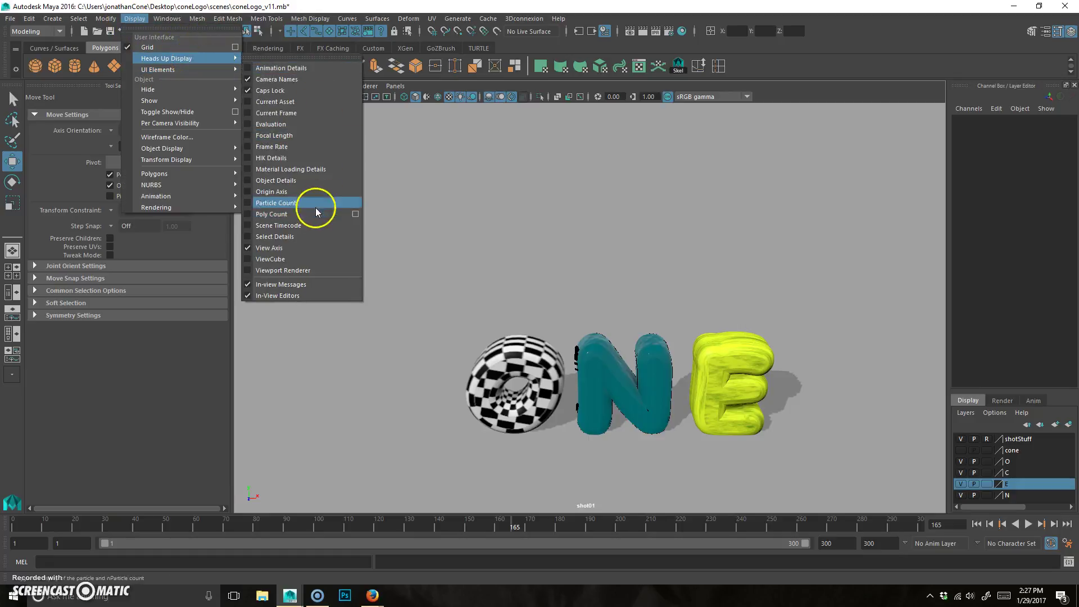
pyautogui.click(303, 248)
pyautogui.click(167, 19)
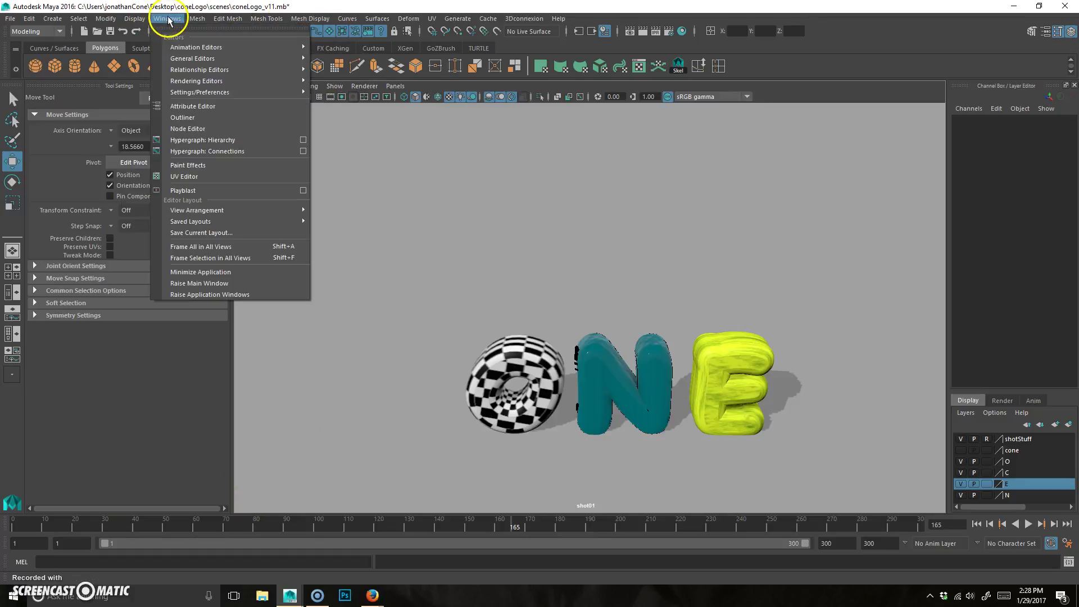
pyautogui.moveTo(135, 18)
pyautogui.moveTo(166, 60)
pyautogui.click(313, 78)
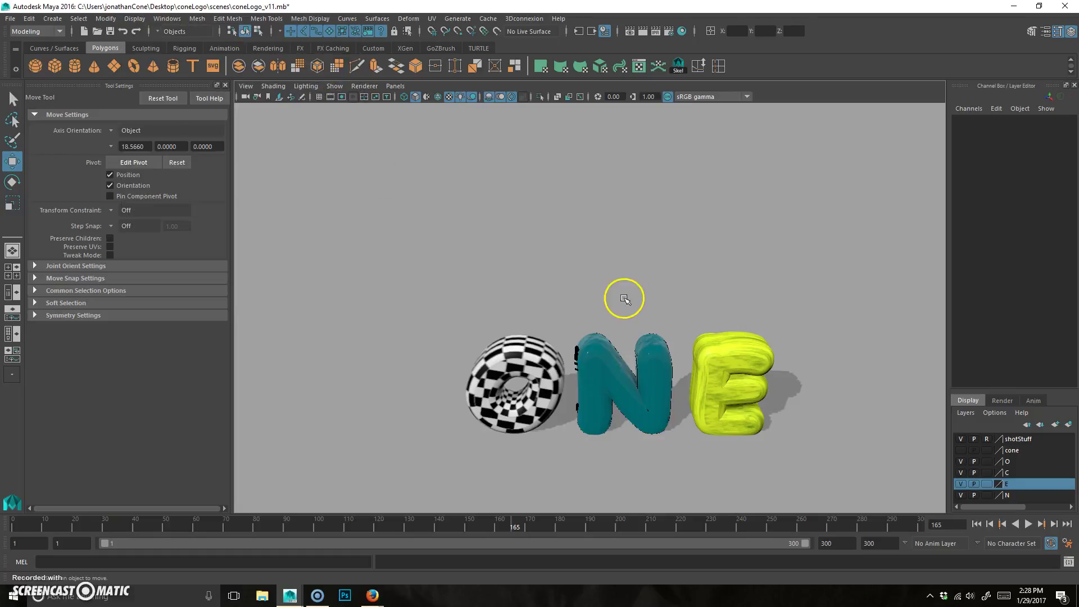
# - Scrub the animation from frame 1 to 107 and close the Tool Settings and Channel Box / Layer Editor
pyautogui.moveTo(503, 527); pyautogui.dragTo(14, 526)
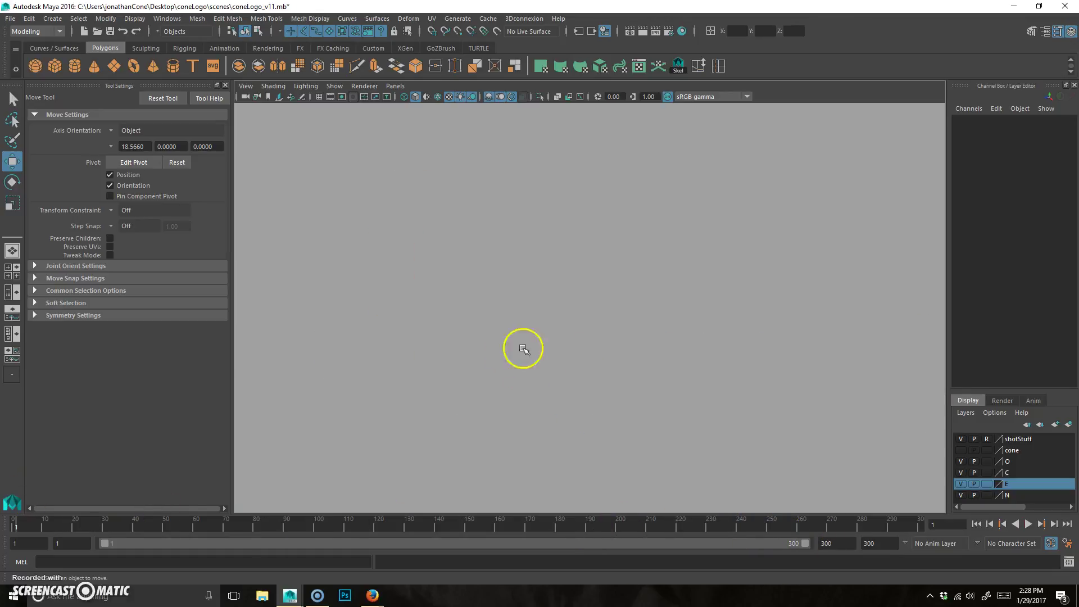
pyautogui.moveTo(28, 522); pyautogui.dragTo(340, 549)
pyautogui.click(225, 86)
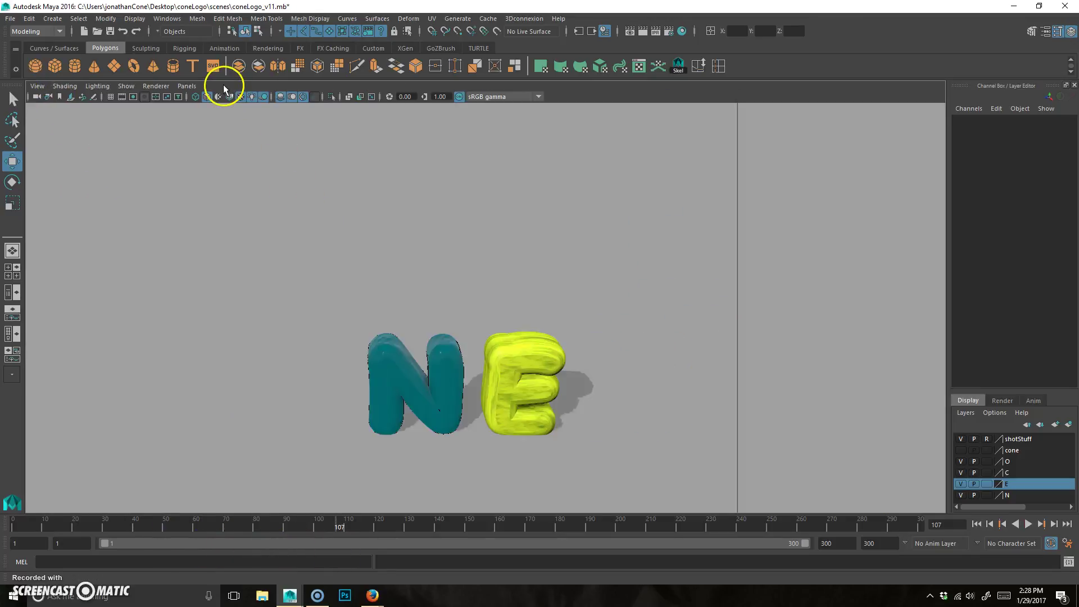
pyautogui.click(1074, 86)
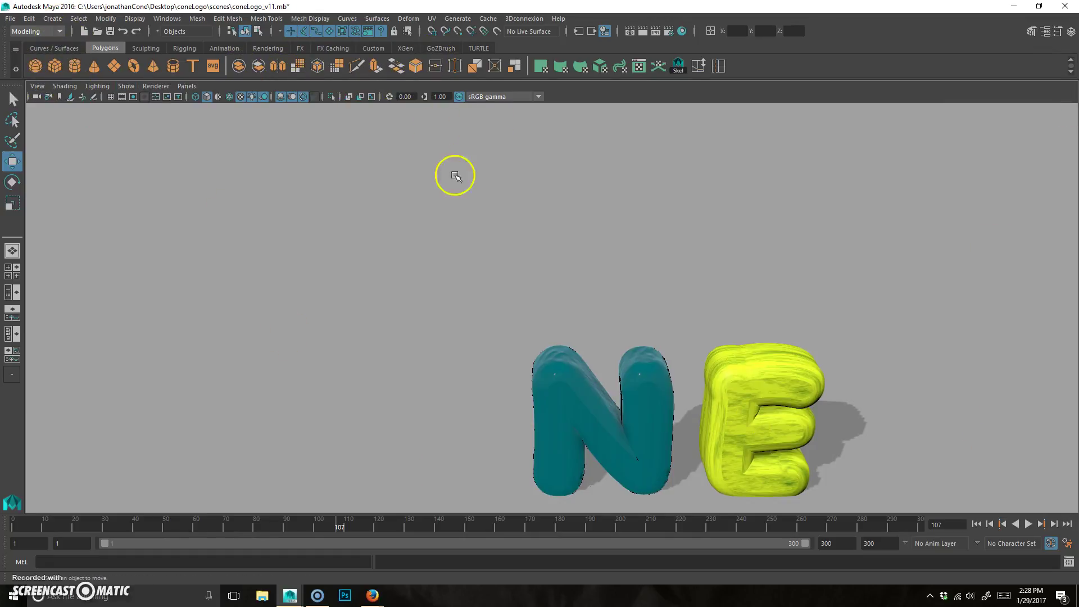
# - Hide the Shelf to give the camera view more room
pyautogui.click(135, 18)
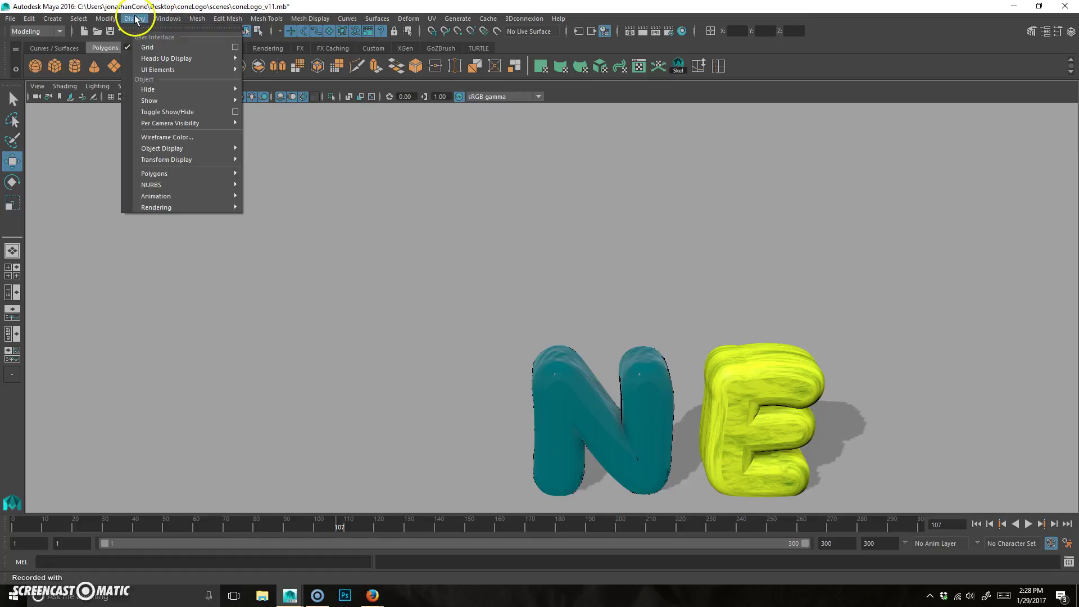
pyautogui.moveTo(185, 69)
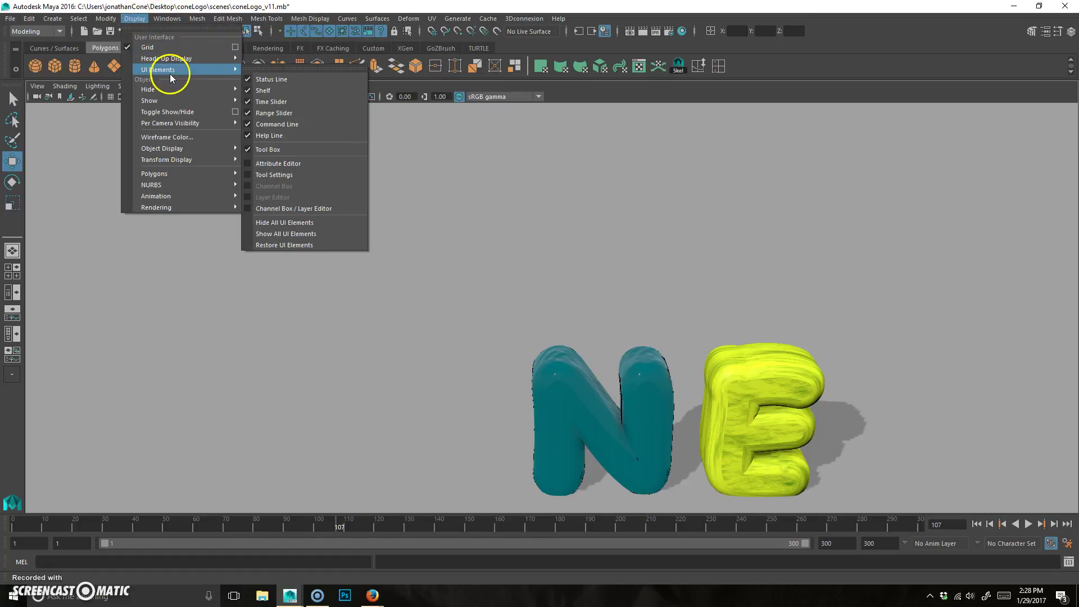
pyautogui.click(298, 91)
# - Hide the Time Slider below the camera view
pyautogui.click(134, 19)
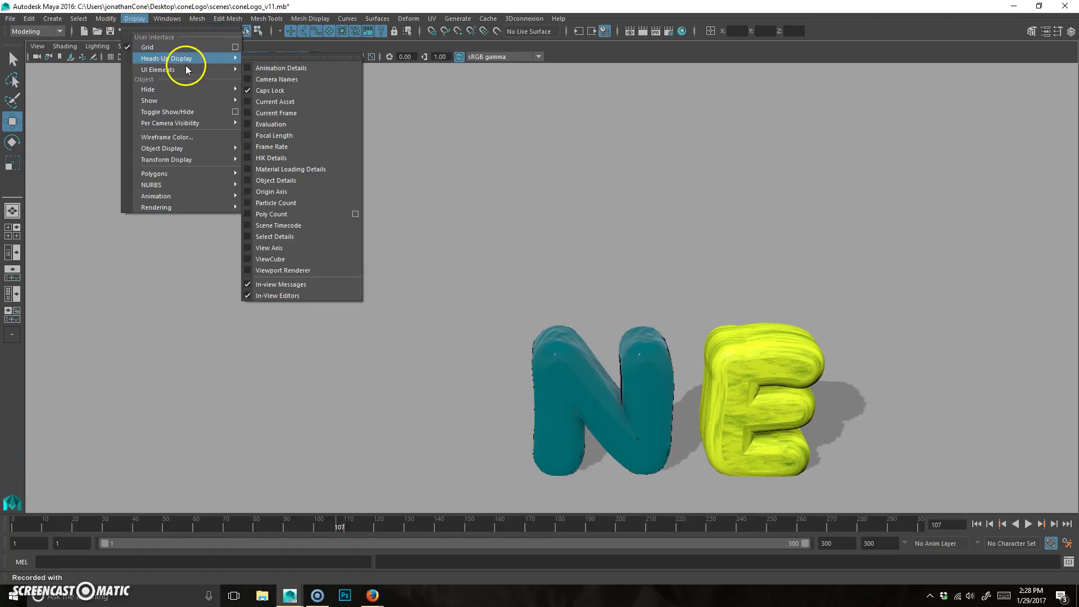
pyautogui.moveTo(195, 72)
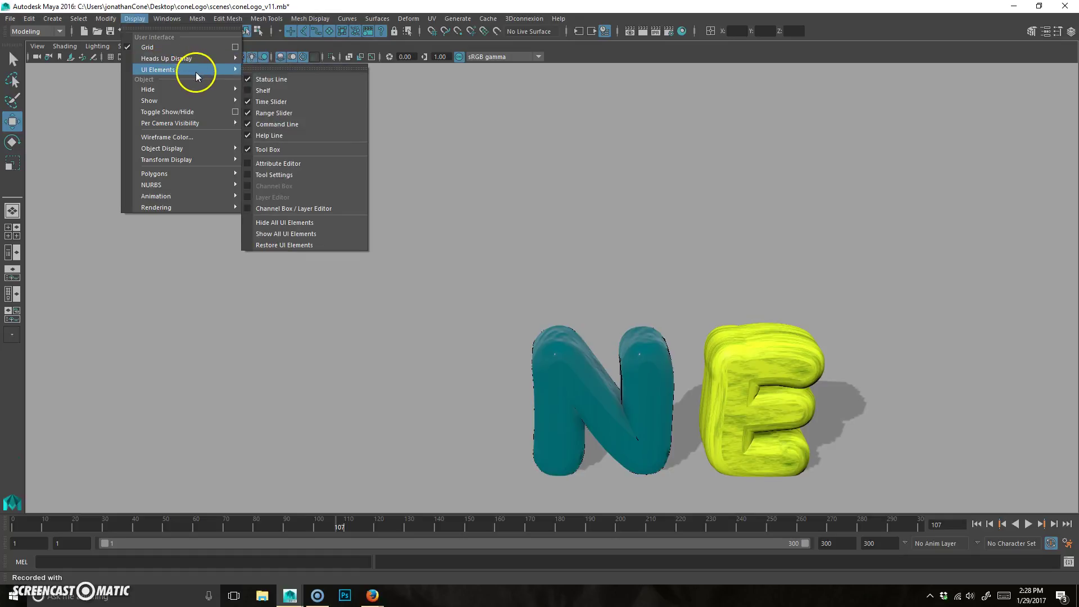
pyautogui.click(307, 102)
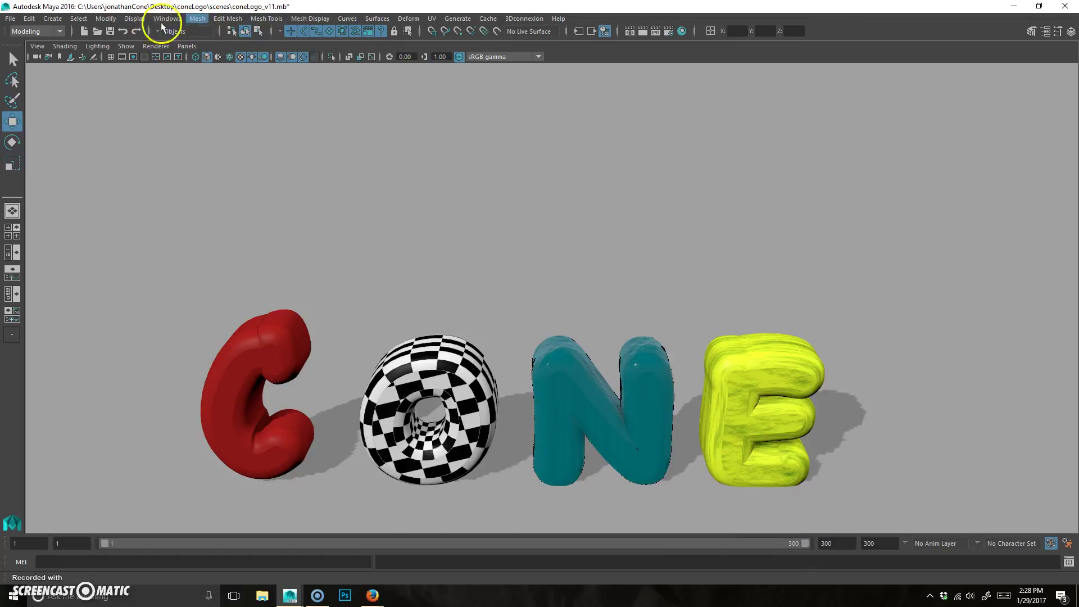
# - Show the Time Slider again below the camera view
pyautogui.click(193, 19)
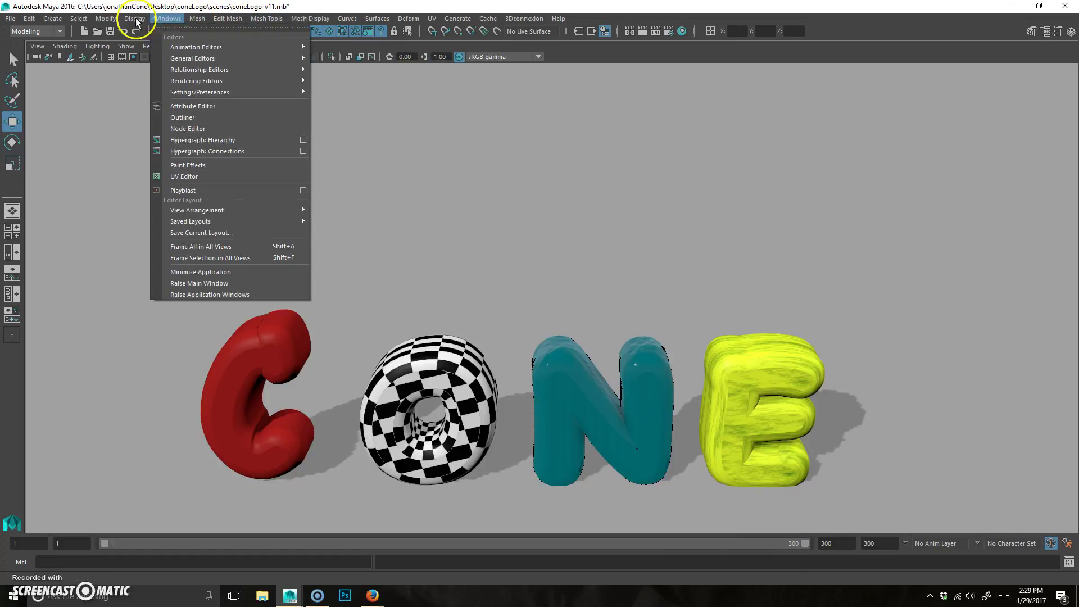
pyautogui.moveTo(136, 22)
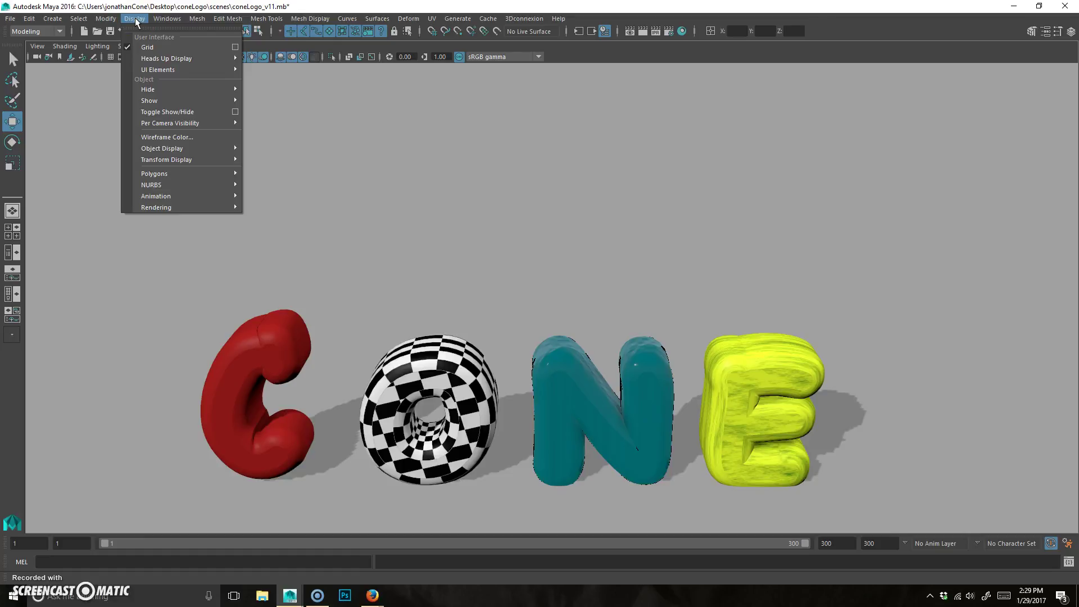
pyautogui.click(162, 69)
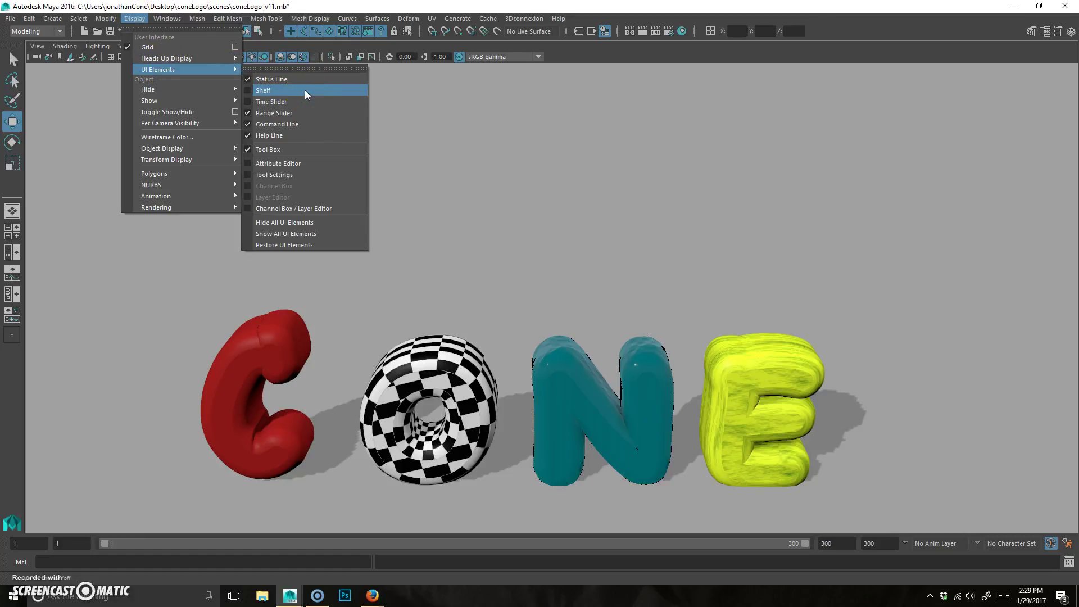
pyautogui.click(296, 101)
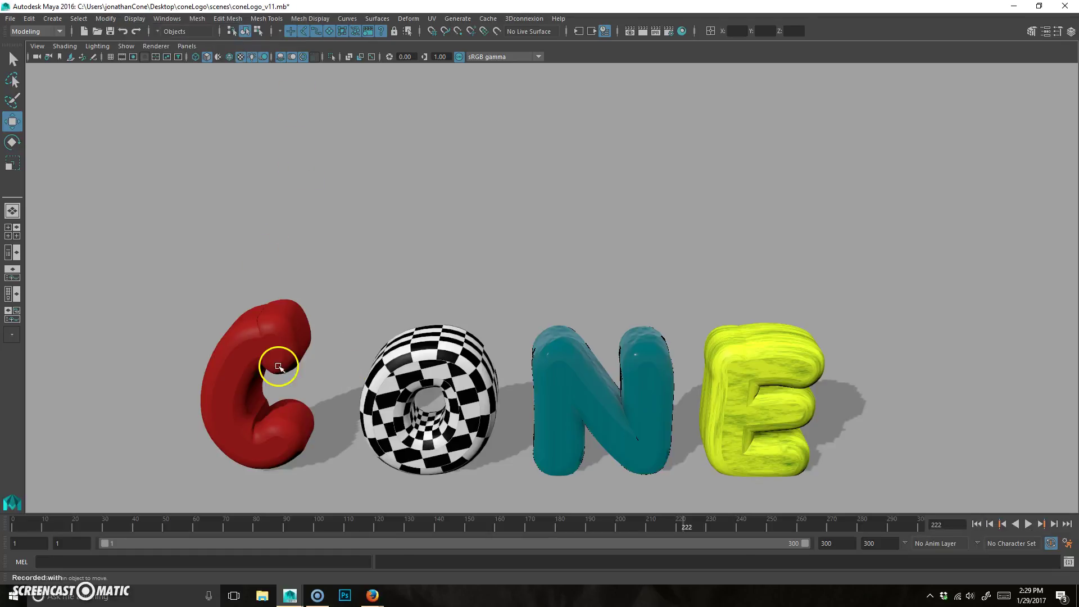
# - Scrub the animation to frame 139 and open the Playblast options
pyautogui.rightClick(595, 524)
pyautogui.click(652, 519)
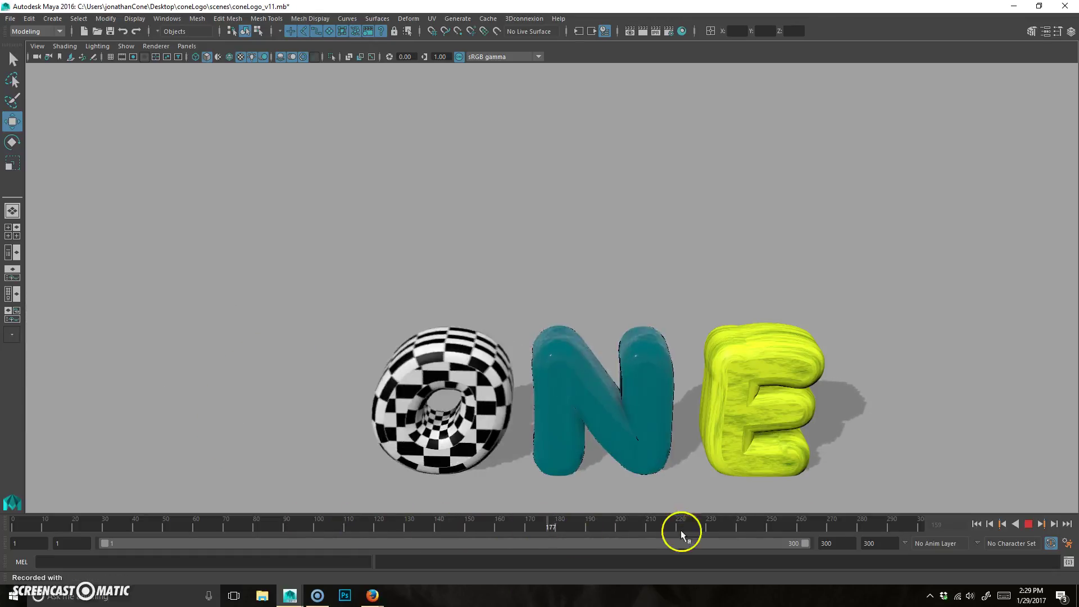
pyautogui.moveTo(331, 523); pyautogui.dragTo(456, 524)
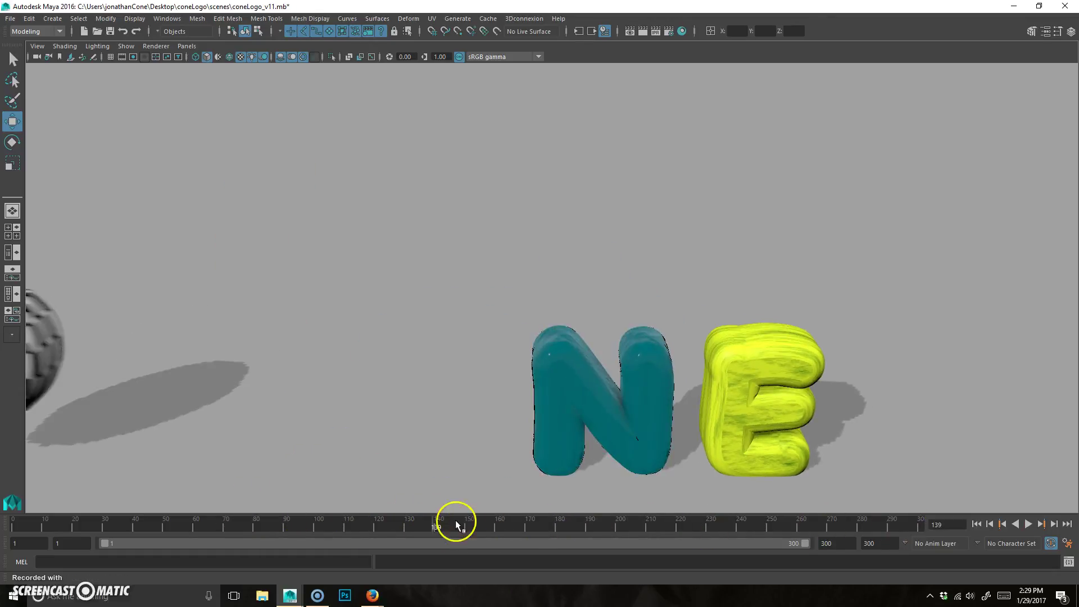
pyautogui.rightClick(481, 525)
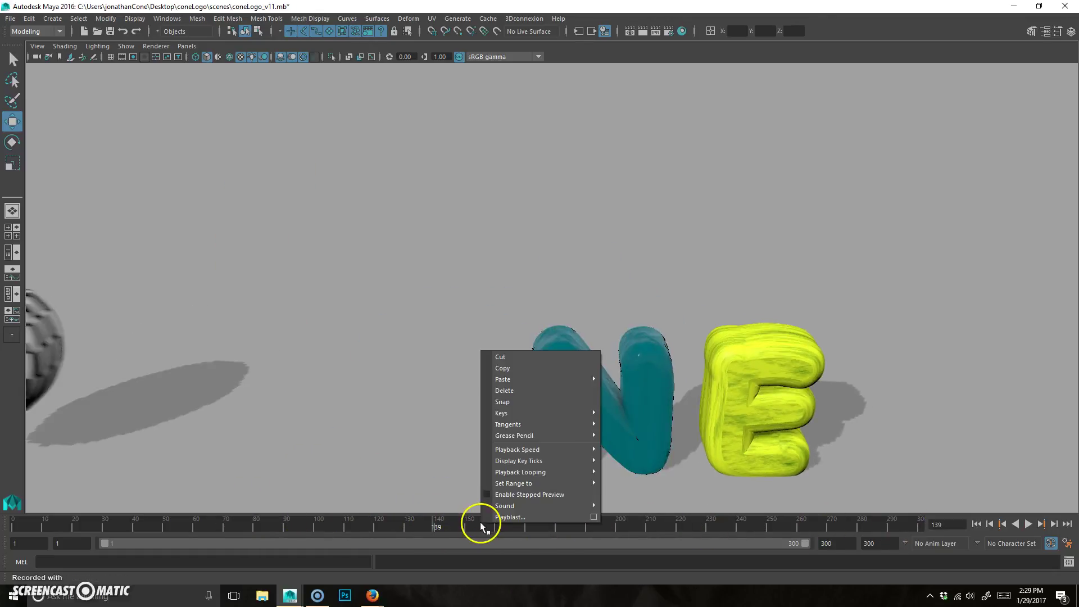
pyautogui.click(594, 516)
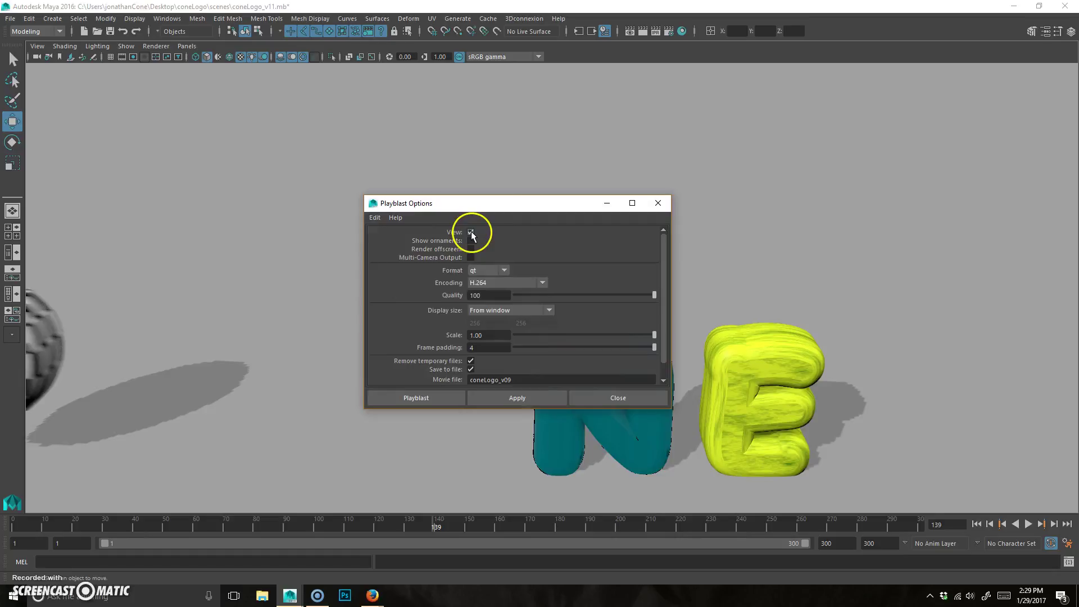
# - Turn off View in the Playblast options, and use H.264 encoding, quality 100 and the From window display size
pyautogui.moveTo(509, 212); pyautogui.dragTo(560, 203)
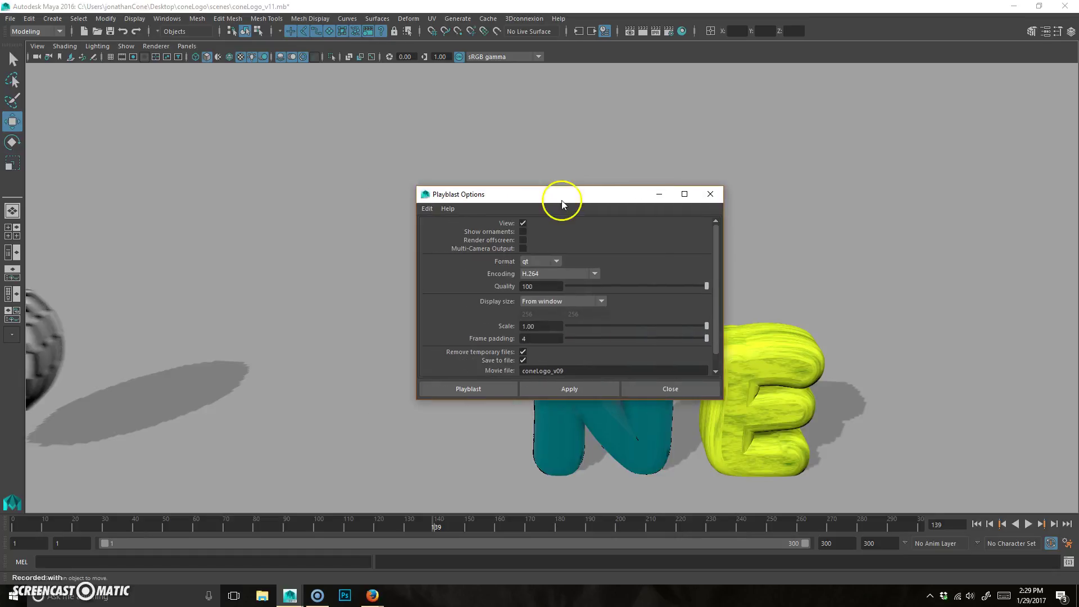
pyautogui.click(524, 223)
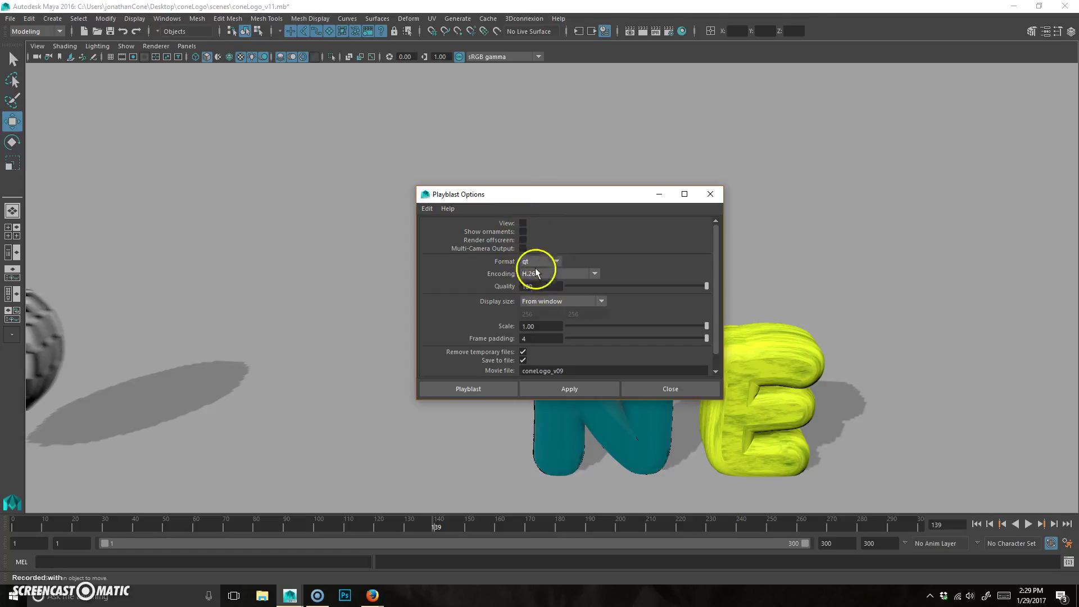
pyautogui.click(528, 274)
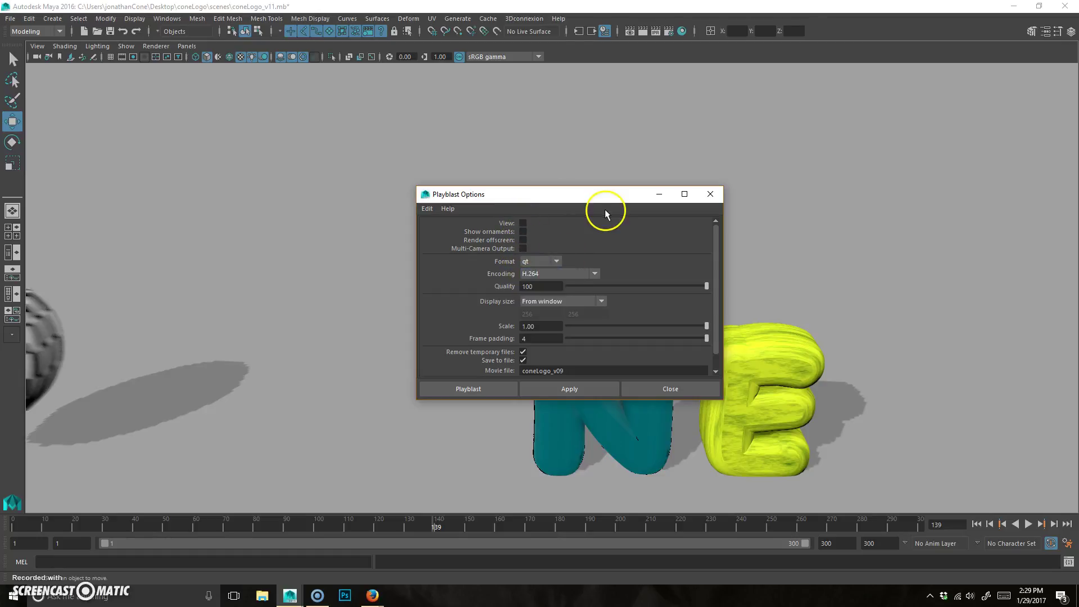
pyautogui.click(583, 272)
pyautogui.click(542, 331)
pyautogui.doubleClick(539, 287)
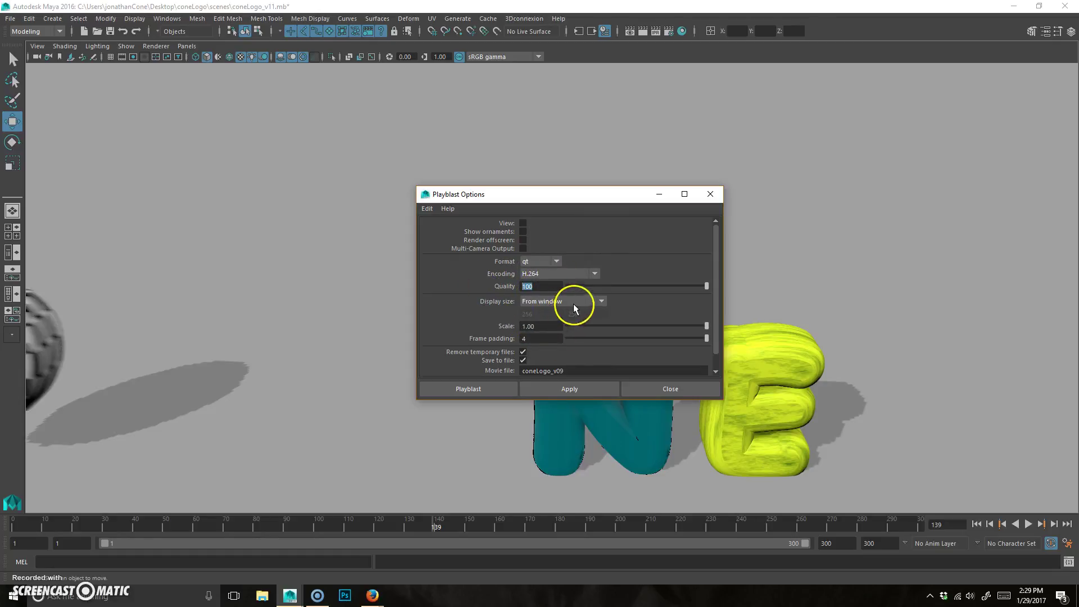
pyautogui.click(582, 303)
pyautogui.click(599, 301)
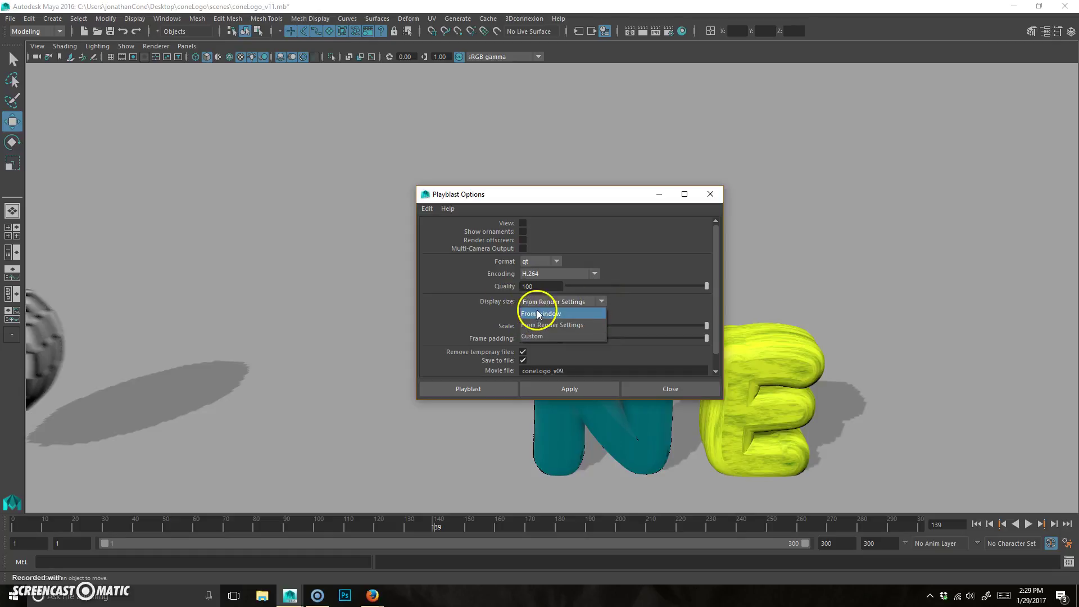
pyautogui.click(535, 310)
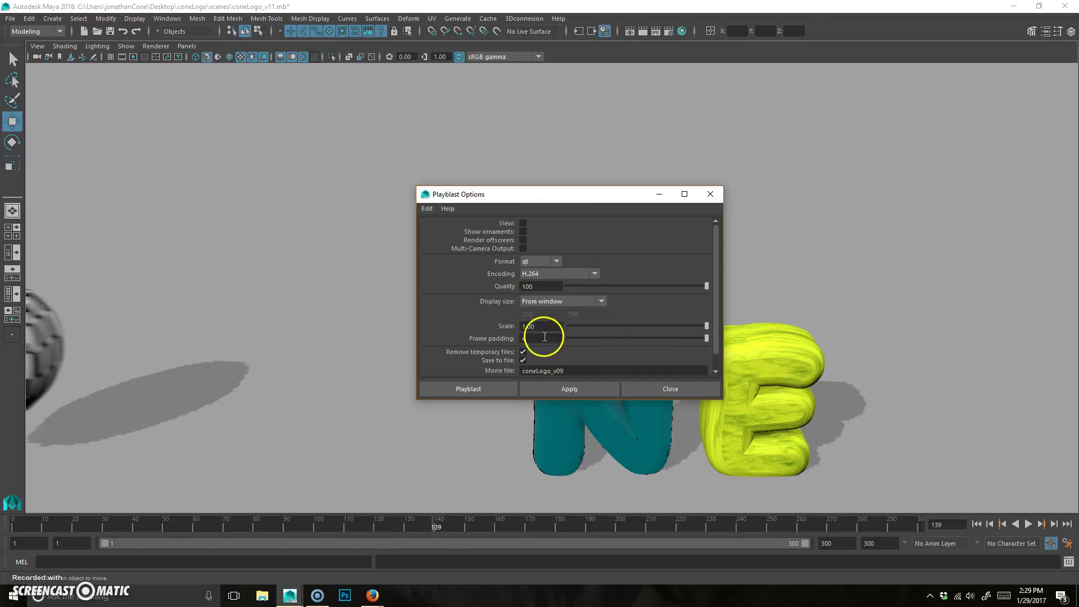
pyautogui.press('Return')
# - Set the playblast's movie file to coneLogoAnim on the Desktop and run the playblast
pyautogui.moveTo(716, 303); pyautogui.dragTo(719, 335)
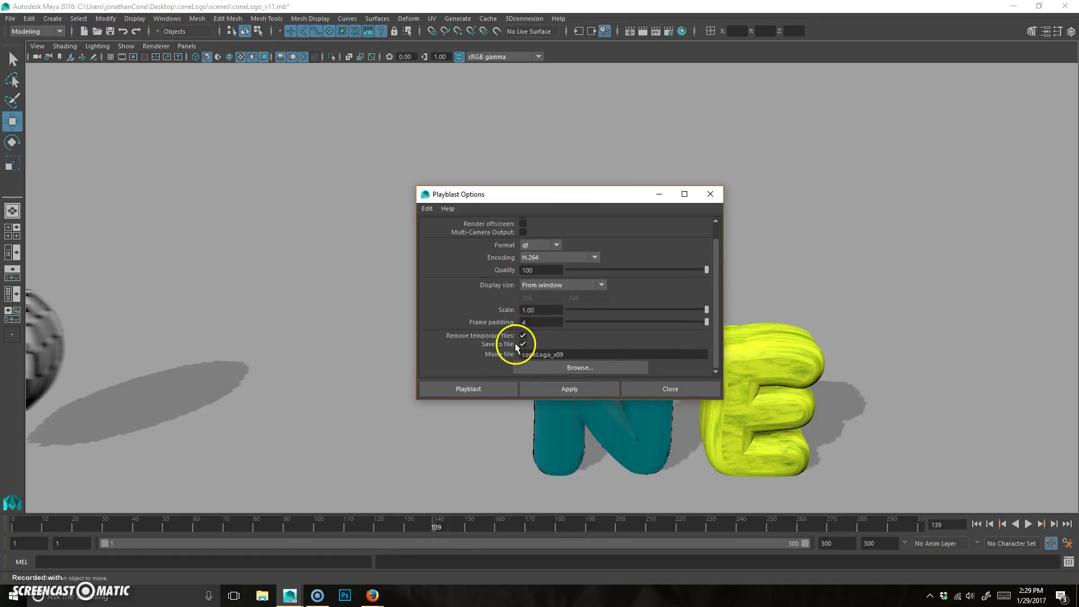
pyautogui.click(567, 366)
pyautogui.click(247, 140)
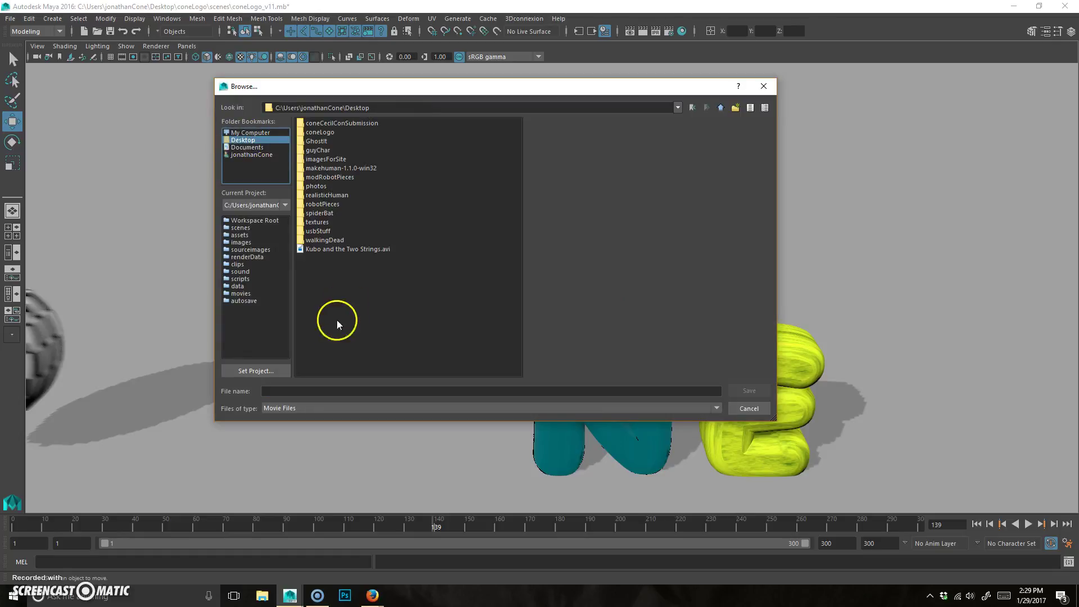
pyautogui.click(311, 391)
pyautogui.write('coneLogo')
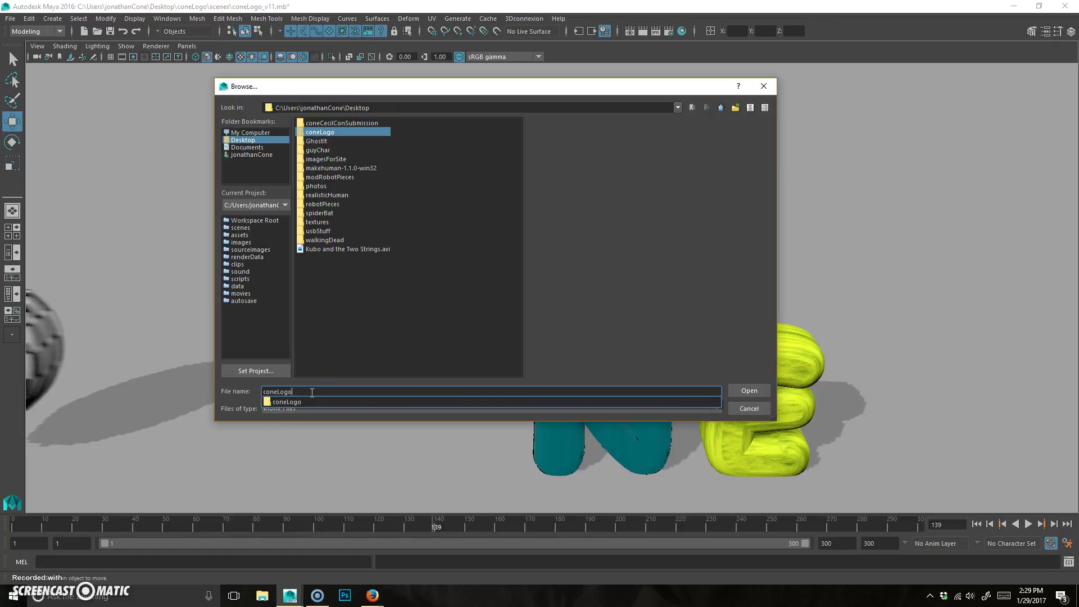
pyautogui.write('Anim')
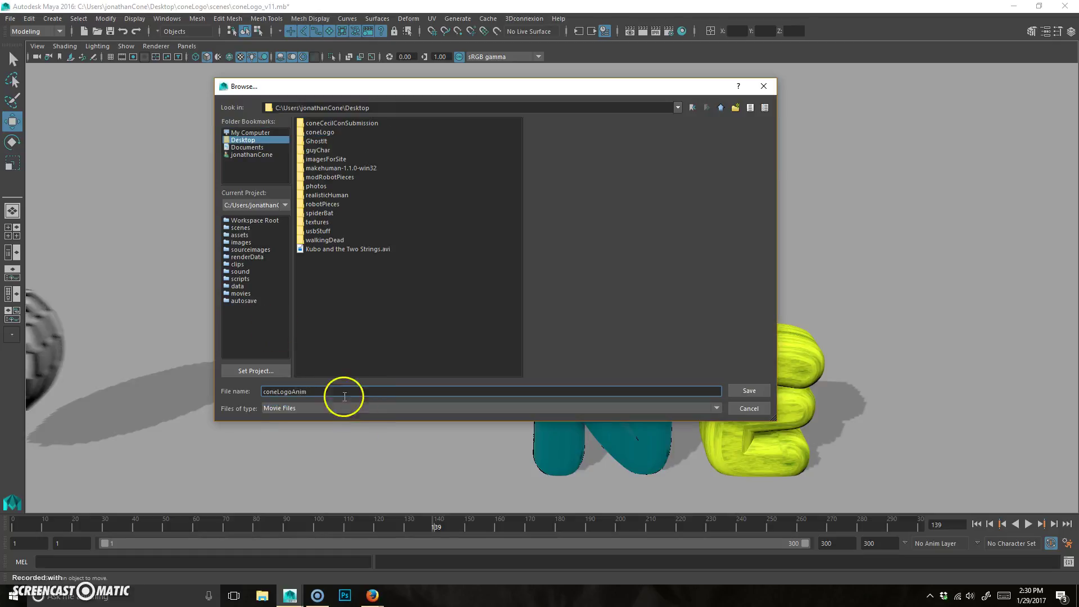
pyautogui.click(750, 391)
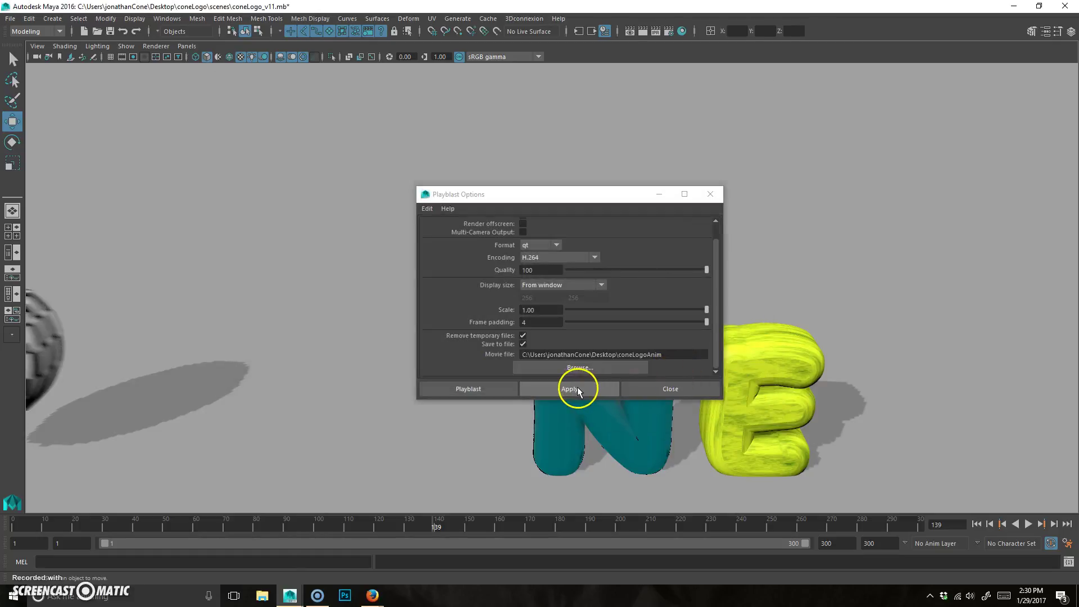
pyautogui.click(483, 387)
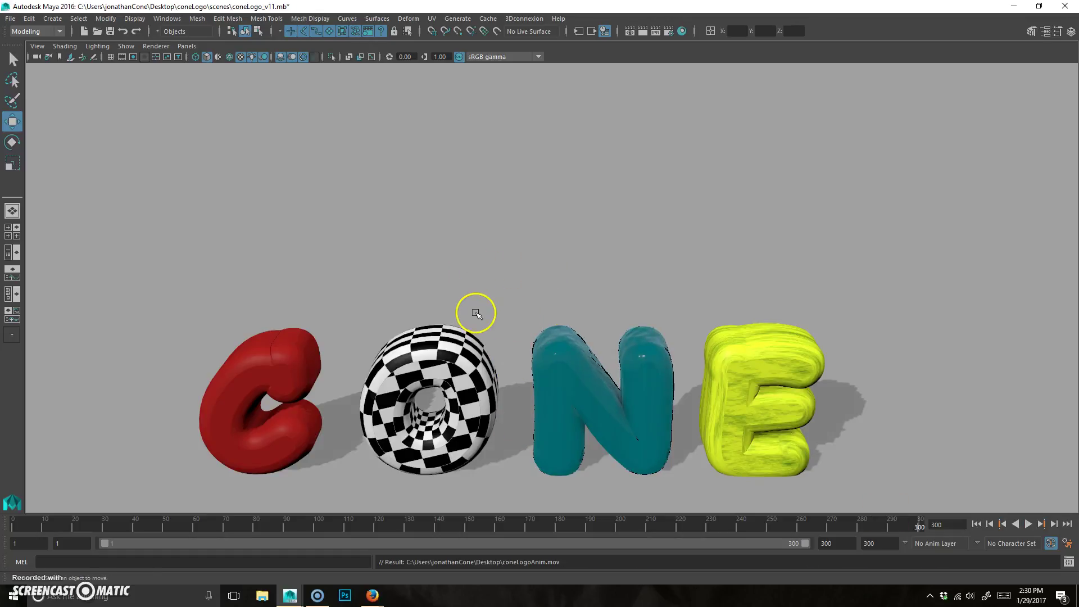
# - Switch to the Windows desktop and play the exported coneLogoAnim movie to review the animation
pyautogui.click(1022, 9)
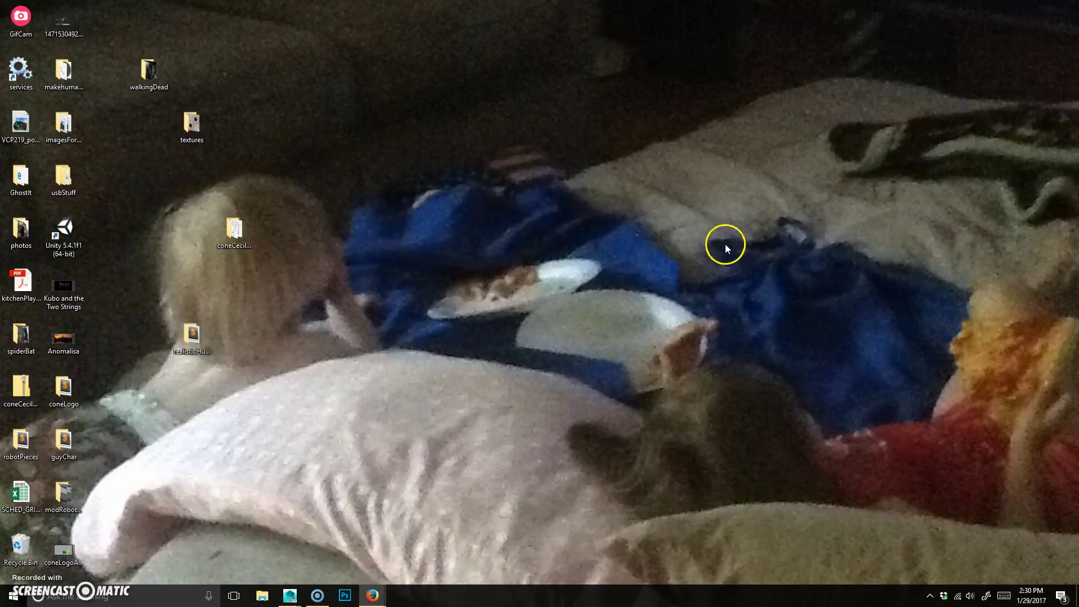
pyautogui.click(67, 548)
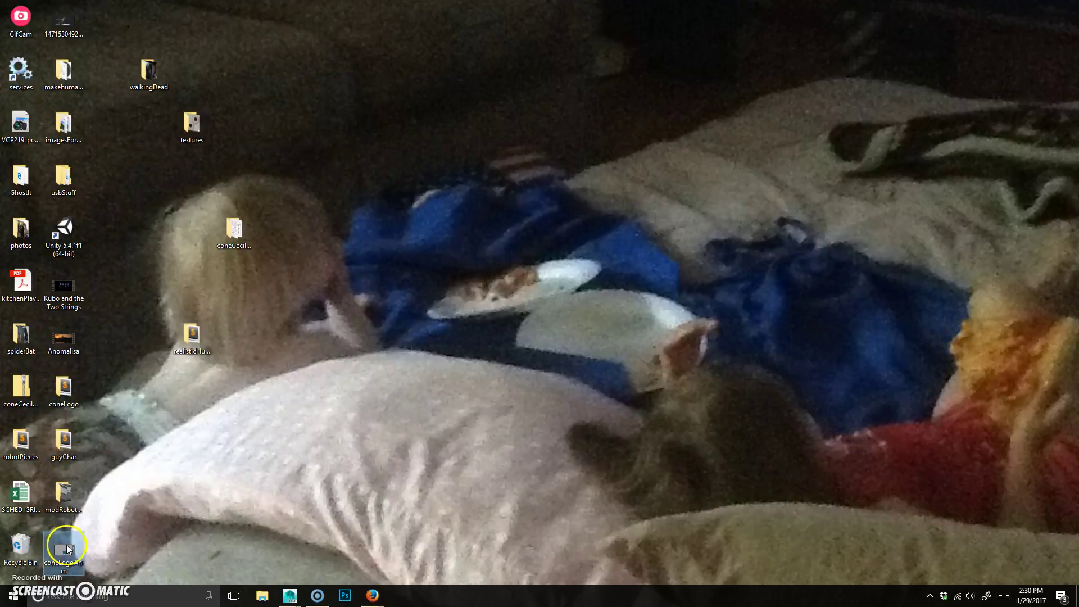
pyautogui.doubleClick(67, 549)
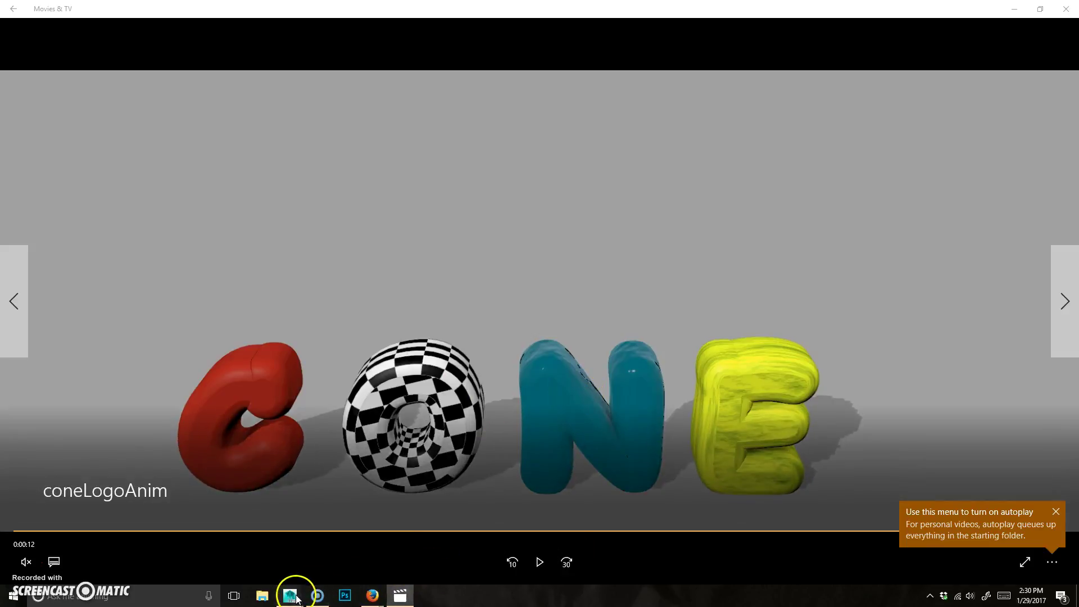
# - Return to Maya and save the scene as a new version named coneLogo_v12.mb in the scenes folder
pyautogui.moveTo(289, 593)
pyautogui.click(349, 544)
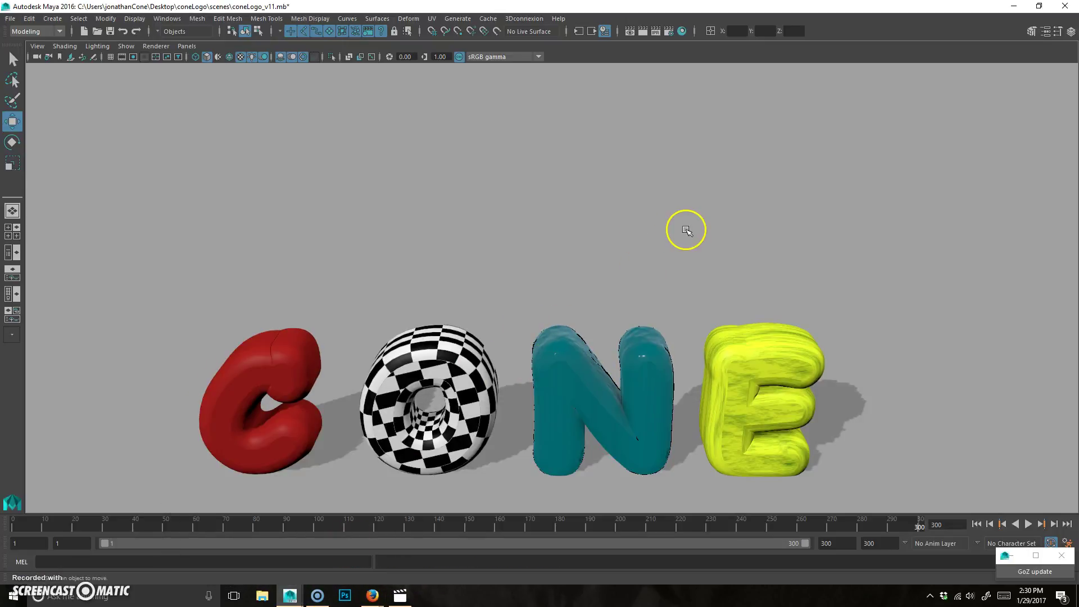
pyautogui.hotkey('ctrl', 'shift', 's')
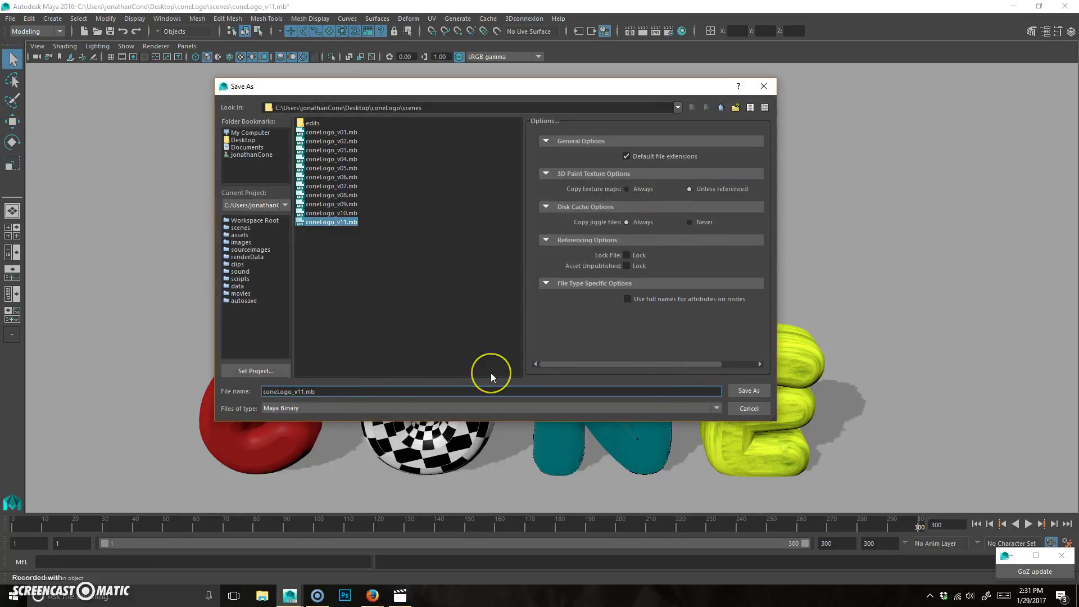
pyautogui.write('2')
pyautogui.press('Return')
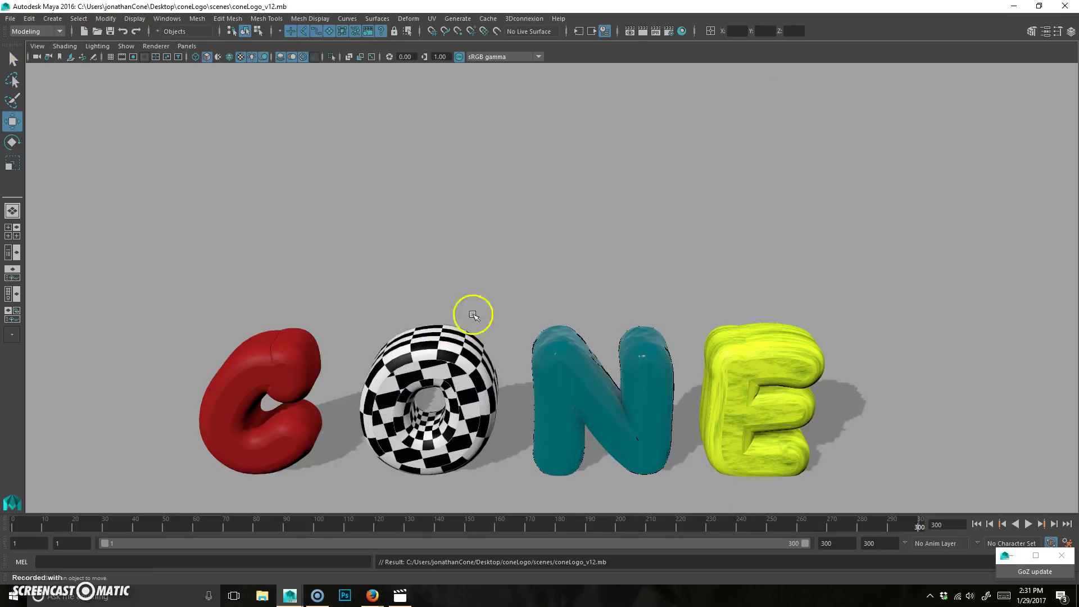